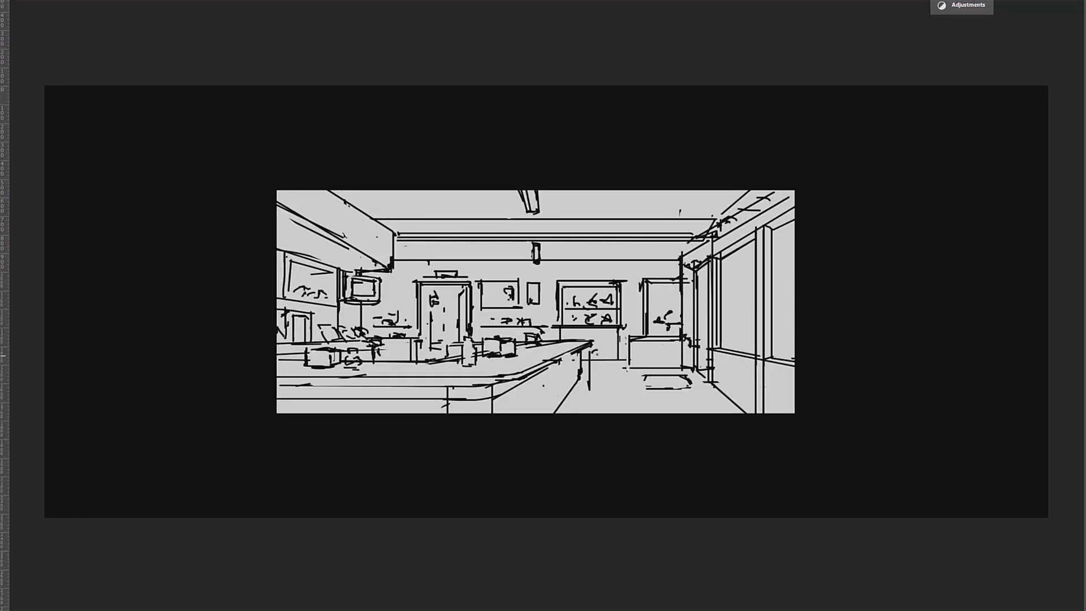
Step: Nudge the sketch's counter box lines slightly left, aligned with smart guides
{"action": "left_click_drag", "start_coordinate": [615, 391], "coordinate": [607, 385]}
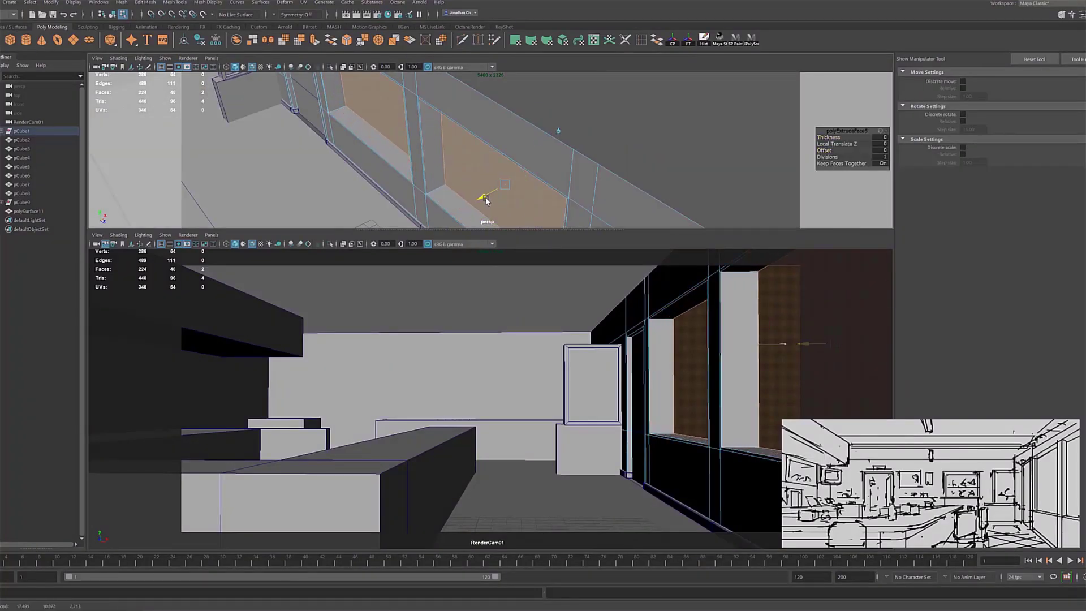
{"action": "scroll", "coordinate": [524, 226], "scroll_direction": "down", "scroll_amount": 5}
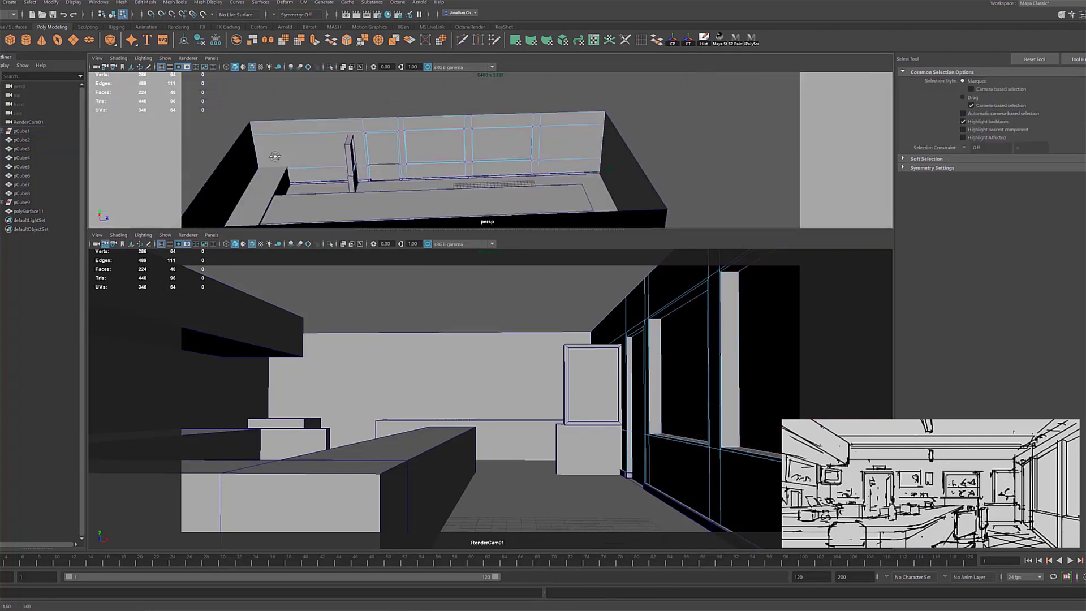
Step: In Maya, raise the wall ledge vertices and select the cabinet's vent slat faces
{"action": "key", "text": "w"}
{"action": "left_click_drag", "start_coordinate": [428, 126], "coordinate": [428, 123]}
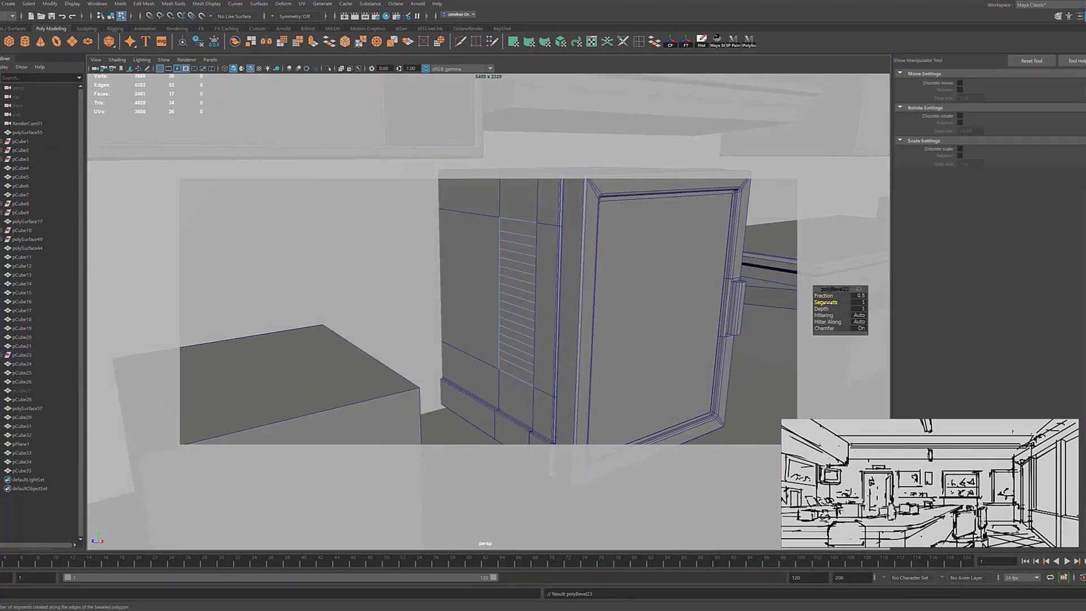
{"action": "key", "text": "q"}
{"action": "left_click_drag", "start_coordinate": [537, 365], "coordinate": [527, 316]}
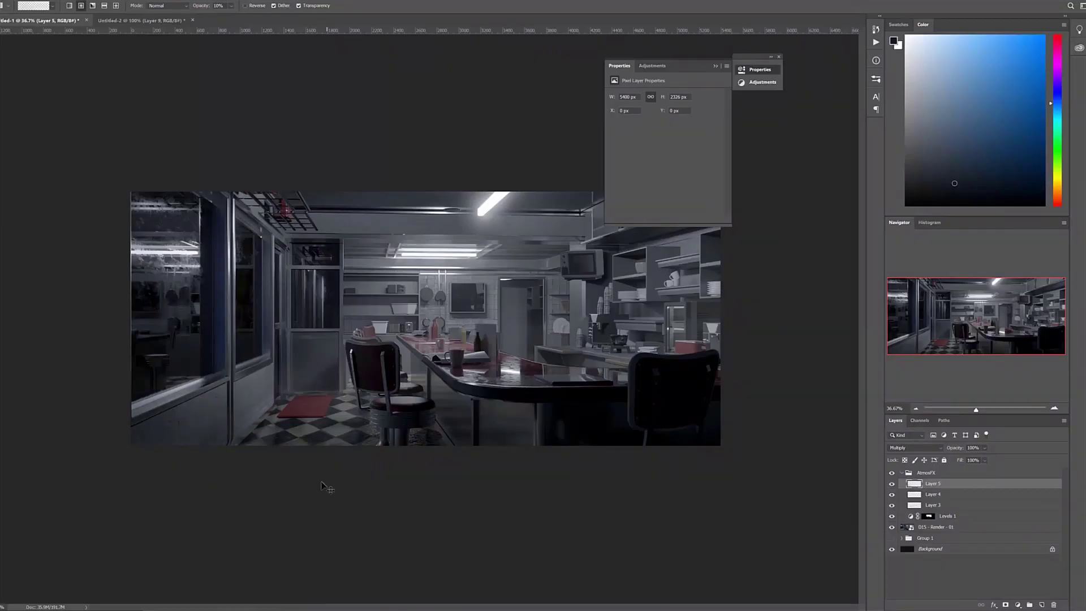
Step: Add a +0.72 Exposure adjustment layer to the diner render and fill its mask black
{"action": "key", "text": "z"}
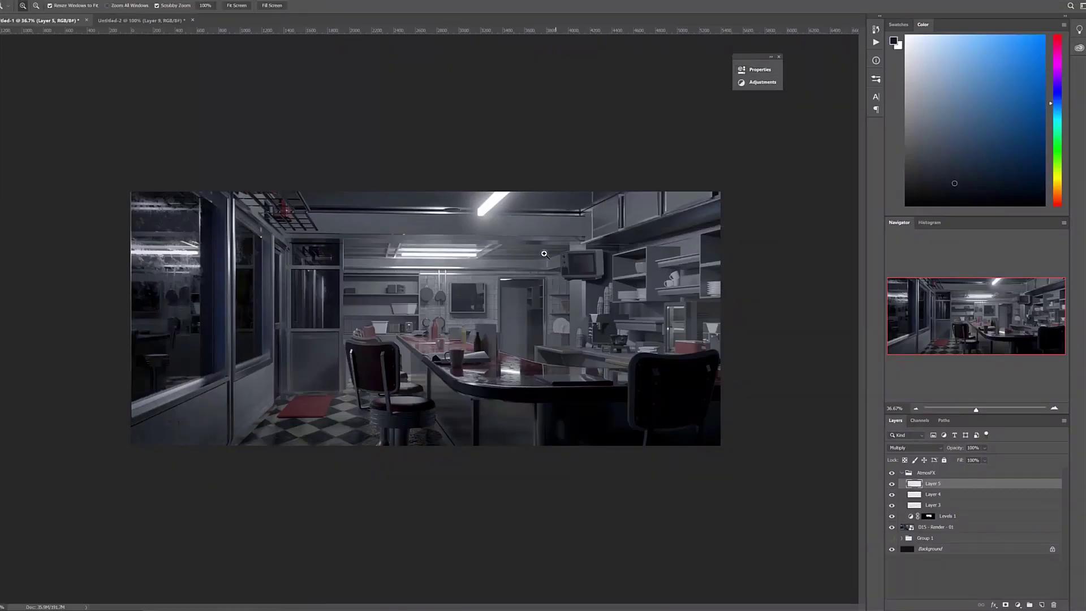
{"action": "left_click", "coordinate": [323, 487]}
{"action": "left_click", "coordinate": [1018, 605]}
{"action": "left_click", "coordinate": [1044, 533]}
{"action": "left_click_drag", "start_coordinate": [665, 117], "coordinate": [671, 119]}
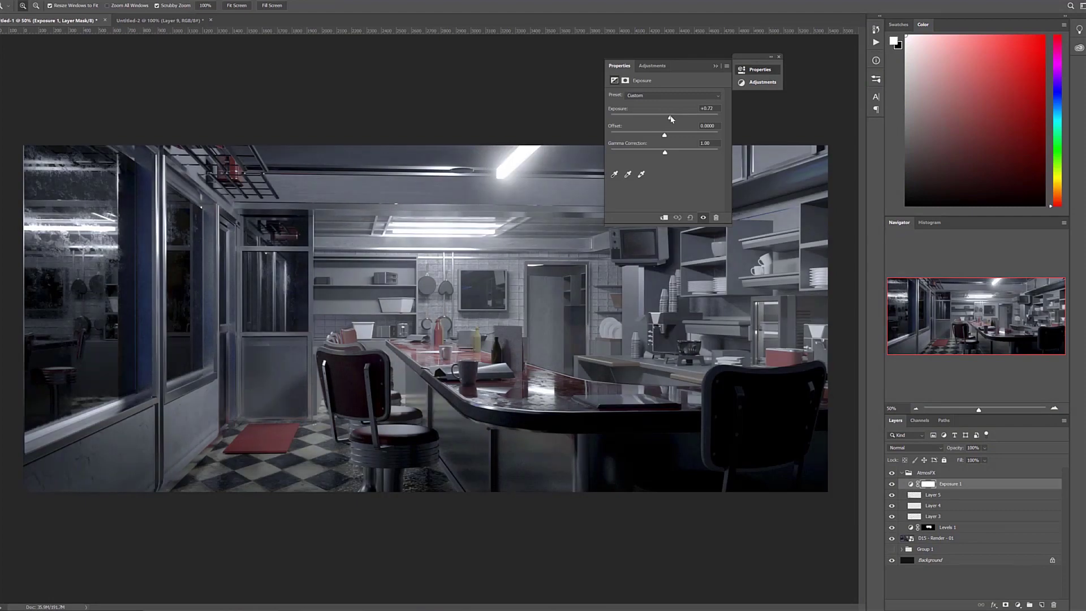
{"action": "left_click", "coordinate": [716, 66]}
{"action": "key", "text": "g"}
{"action": "key", "text": "ctrl+i"}
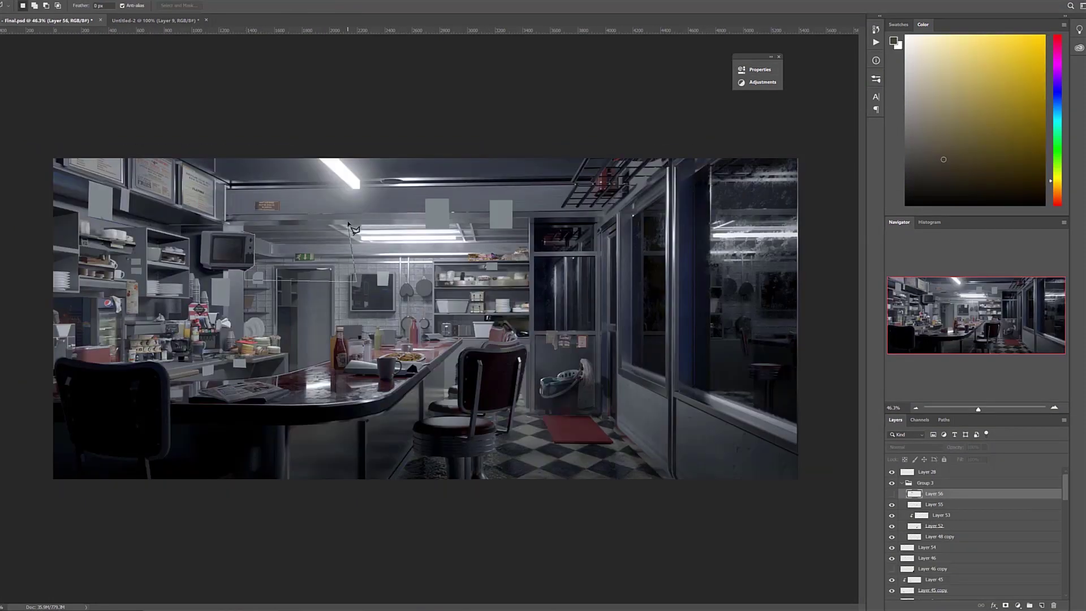
Step: Place the yellow ceiling fixture, then tone it with Color Balance, Hue/Saturation and Levels output 24–179
{"action": "key", "text": "v"}
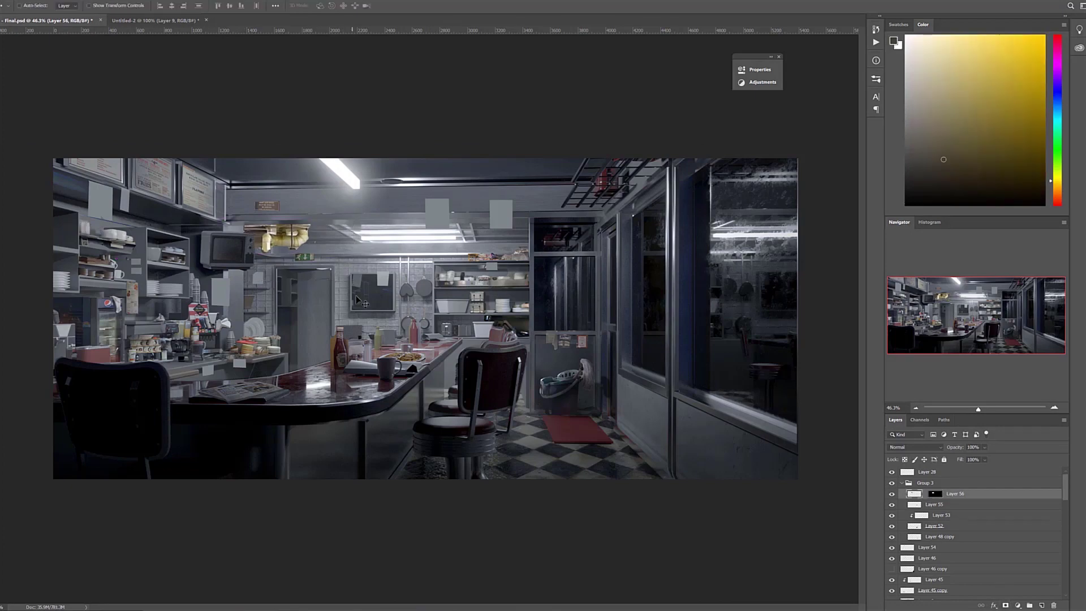
{"action": "key", "text": "ctrl+b"}
{"action": "key", "text": "Return"}
{"action": "key", "text": "ctrl+u"}
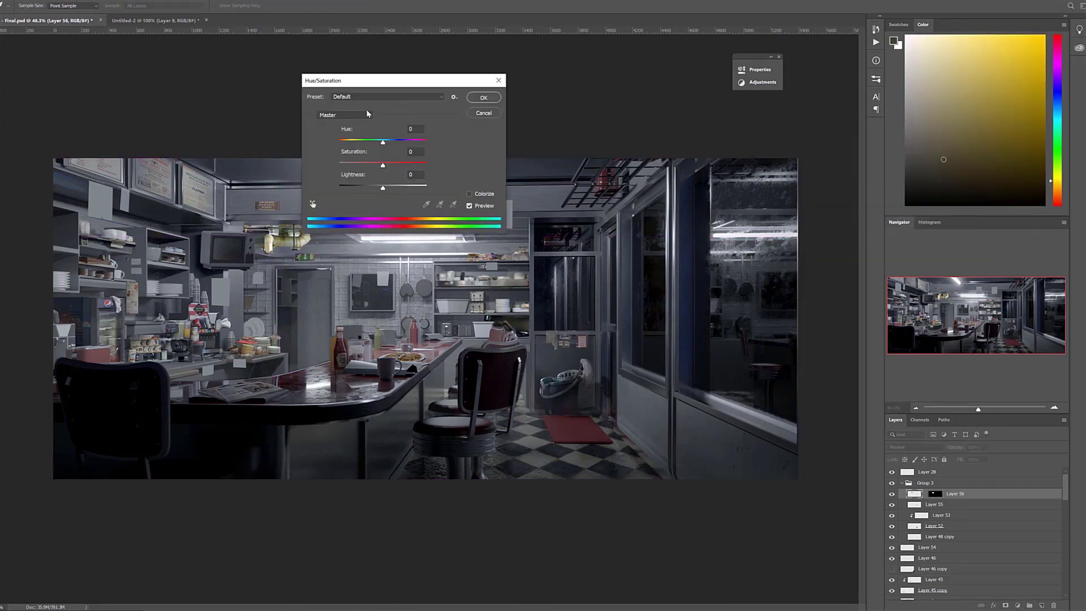
{"action": "key", "text": "Return"}
{"action": "key", "text": "ctrl+l"}
{"action": "left_click_drag", "start_coordinate": [167, 576], "coordinate": [134, 583]}
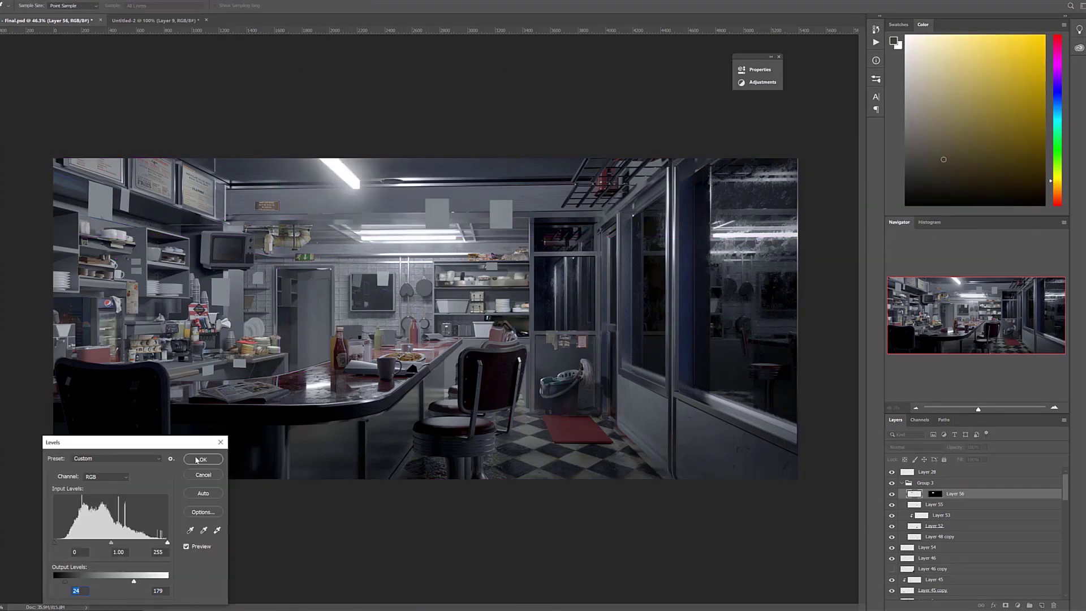